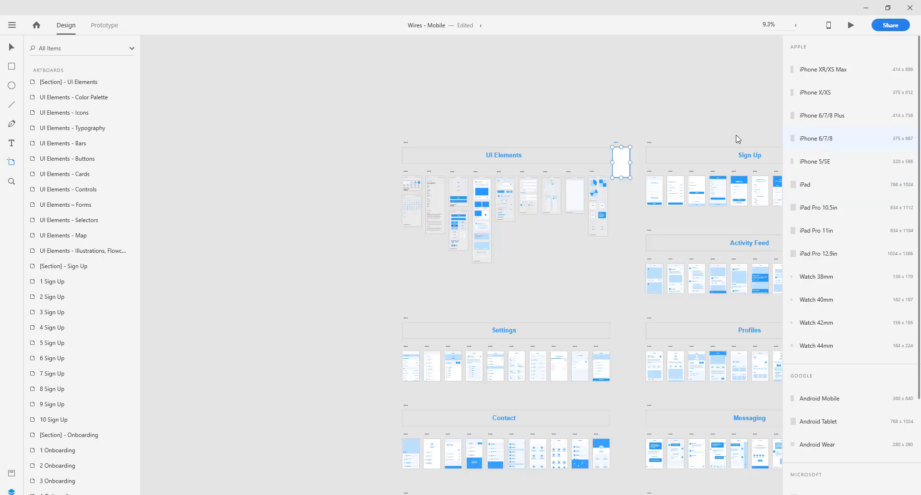
- Move the blank iPhone 6/7/8 artboard to the empty canvas left of the UI Elements artboards
{"action": "key", "text": "v"}
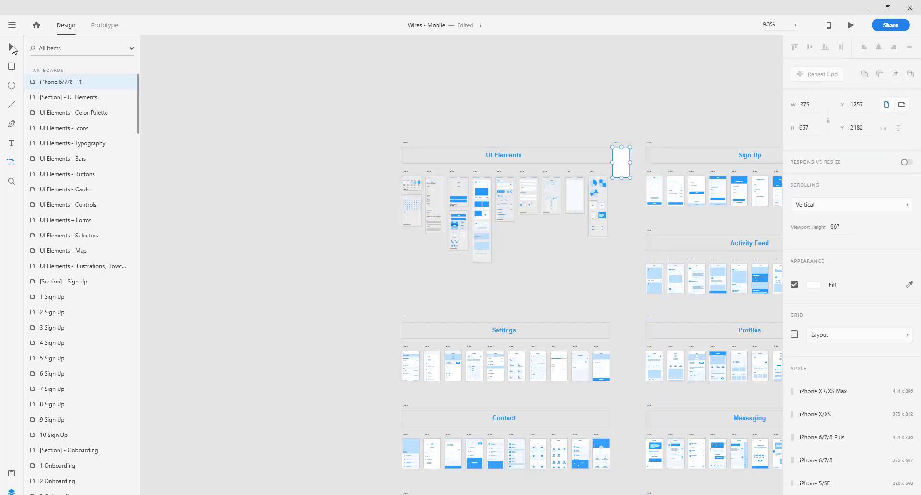
{"action": "left_click_drag", "start_coordinate": [619, 165], "coordinate": [380, 213]}
{"action": "left_click", "coordinate": [376, 259]}
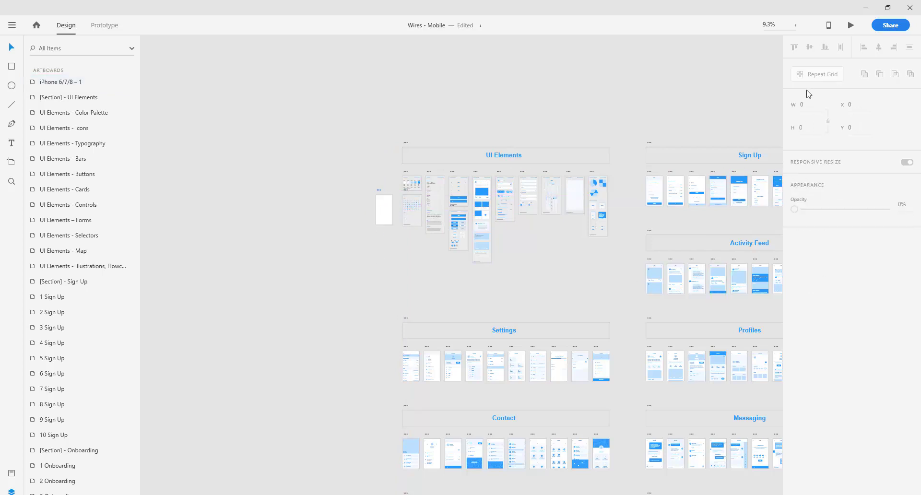
- Add a Web 1920 artboard and move it to the left of the iPhone 6/7/8 artboard
{"action": "left_click", "coordinate": [11, 162]}
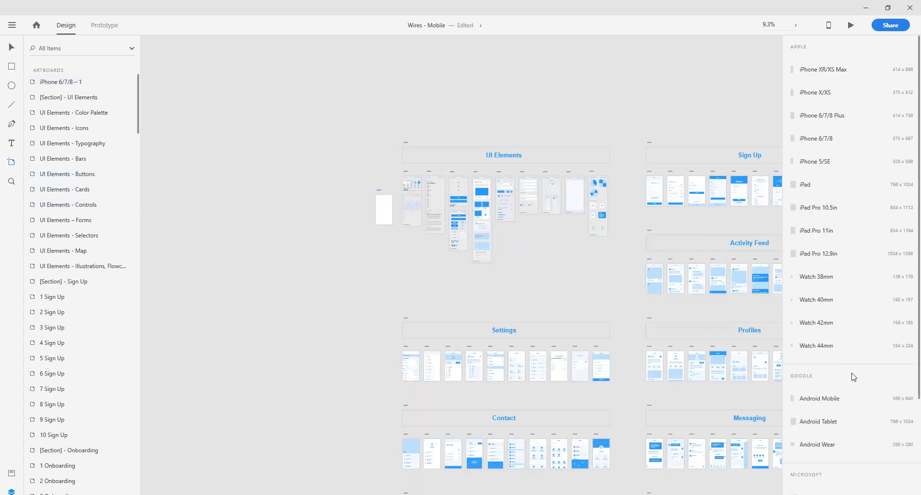
{"action": "scroll", "coordinate": [853, 376], "scroll_direction": "down", "scroll_amount": 3}
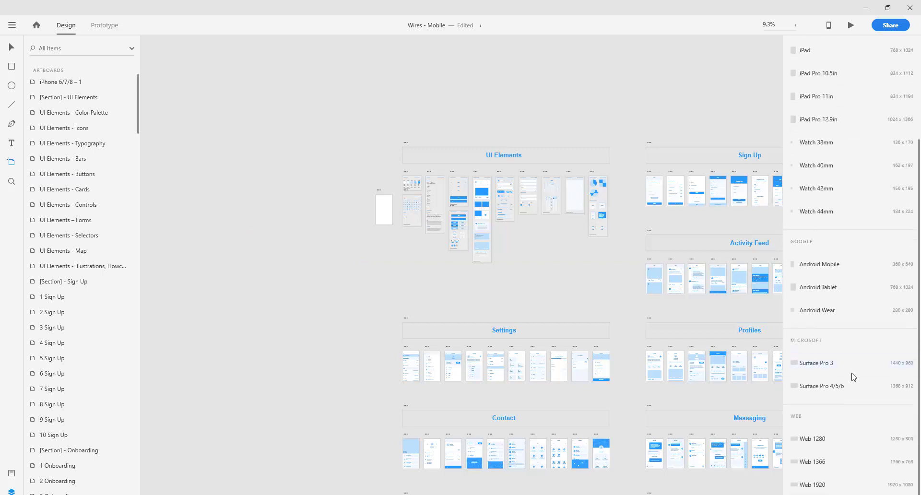
{"action": "left_click", "coordinate": [815, 484]}
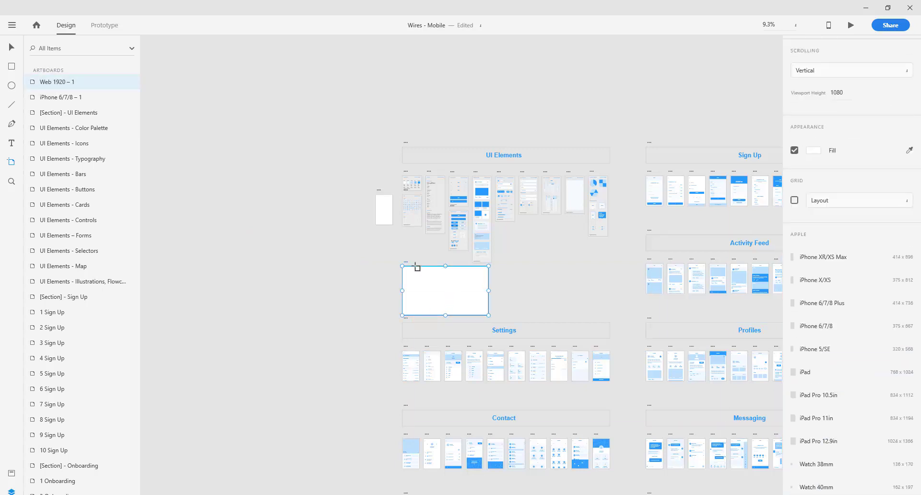
{"action": "left_click", "coordinate": [11, 48]}
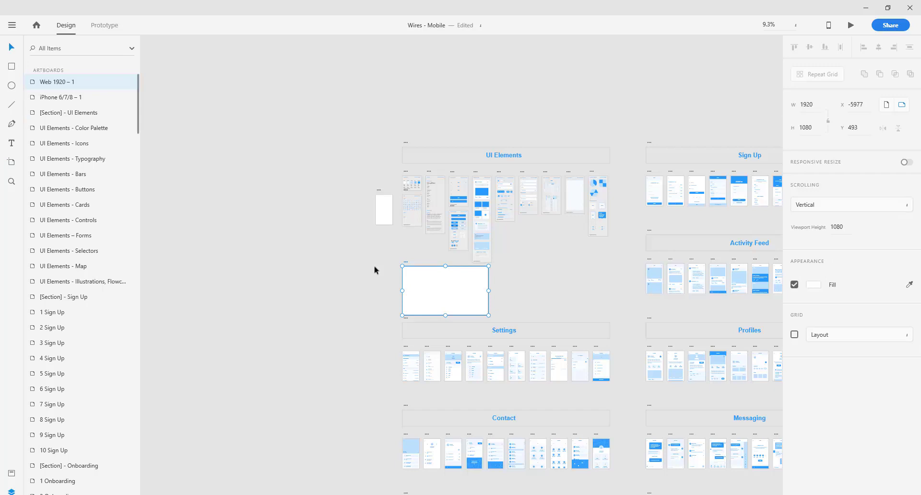
{"action": "left_click_drag", "start_coordinate": [426, 284], "coordinate": [304, 214]}
{"action": "left_click", "coordinate": [299, 268]}
- Turn on the 12-column layout grid for the Web 1920 artboard
{"action": "scroll", "coordinate": [307, 207], "scroll_direction": "up", "scroll_amount": 4}
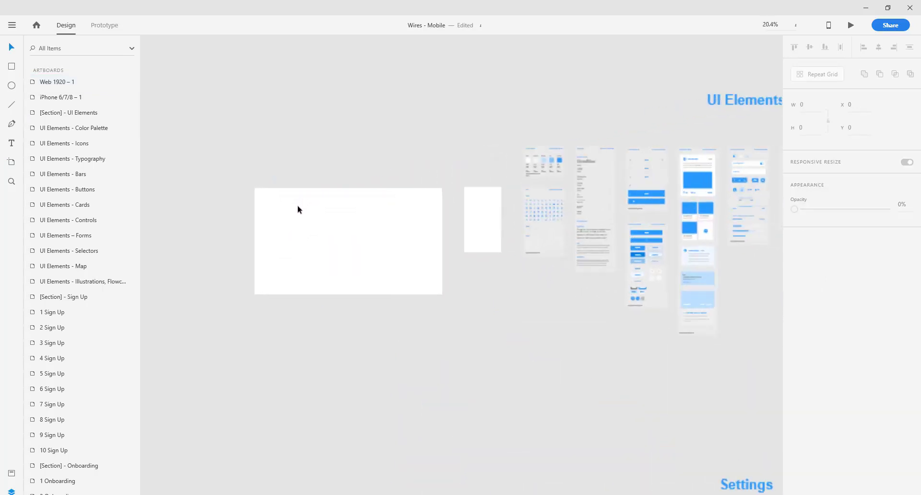
{"action": "scroll", "coordinate": [298, 209], "scroll_direction": "up", "scroll_amount": 3}
{"action": "left_click", "coordinate": [321, 261]}
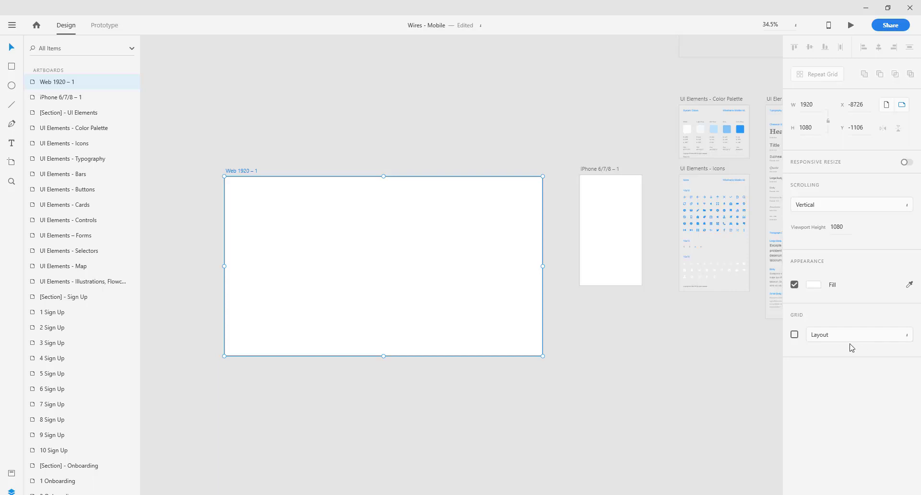
{"action": "left_click", "coordinate": [794, 335]}
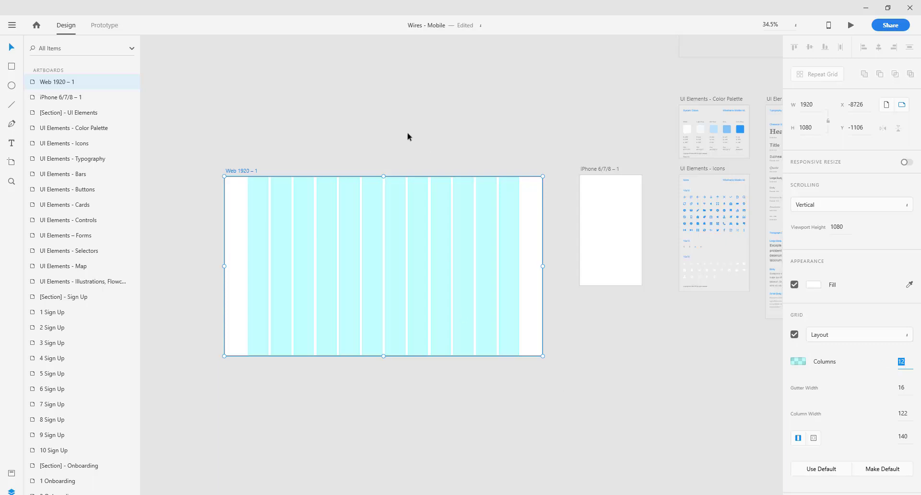
{"action": "left_click", "coordinate": [335, 108]}
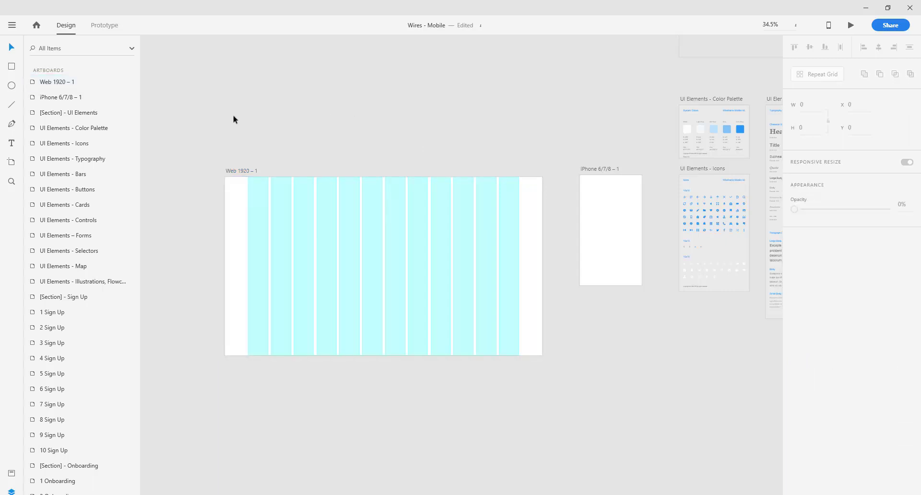
- Draw a header rectangle about 1640 × 95 across all grid columns at the artboard's top edge, and a 317-high one directly beneath
{"action": "left_click", "coordinate": [12, 69]}
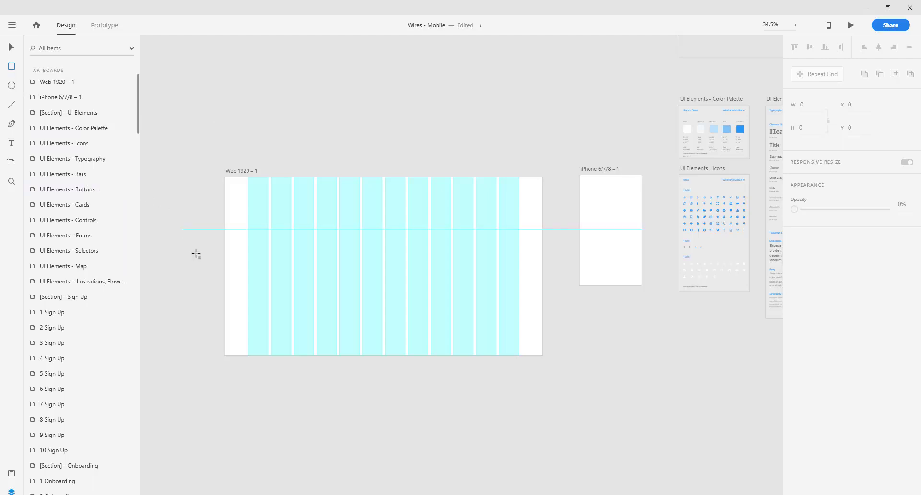
{"action": "scroll", "coordinate": [232, 253], "scroll_direction": "up", "scroll_amount": 3}
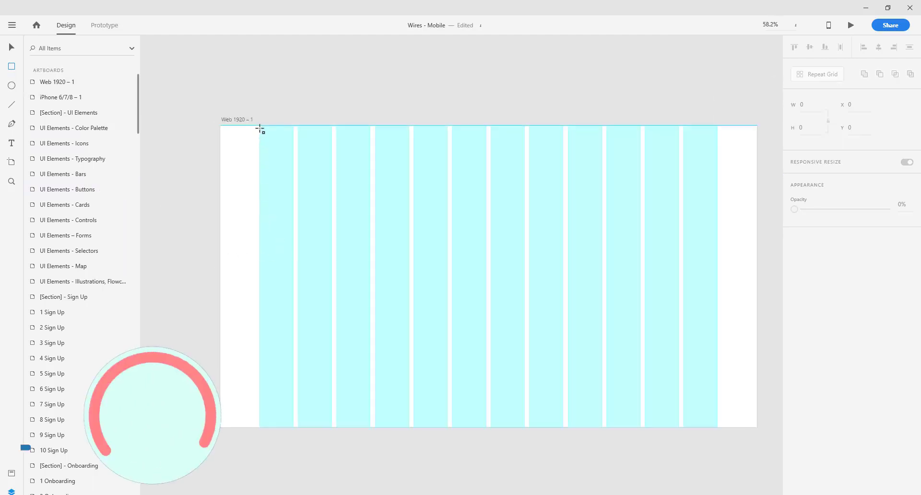
{"action": "mouse_move", "coordinate": [260, 127]}
{"action": "left_mouse_down"}
{"action": "mouse_move", "coordinate": [553, 169]}
{"action": "mouse_move", "coordinate": [717, 152]}
{"action": "left_mouse_up"}
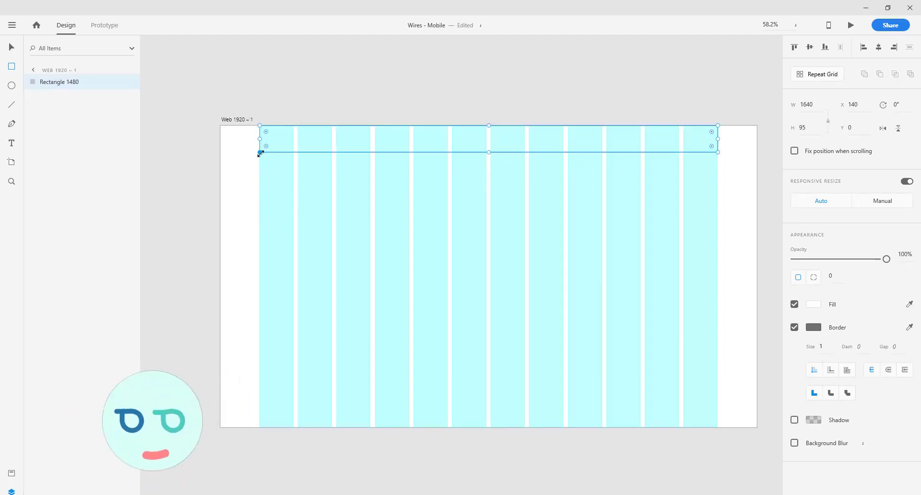
{"action": "left_click_drag", "start_coordinate": [259, 240], "coordinate": [259, 242]}
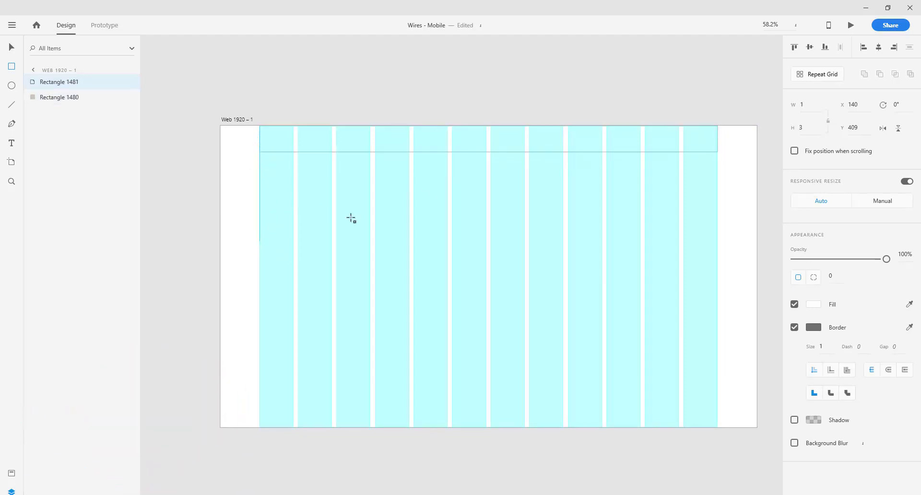
{"action": "left_click_drag", "start_coordinate": [351, 218], "coordinate": [721, 153]}
- Create a row of four rectangles about 398 × 309, each three columns wide, in the lower half of the web artboard
{"action": "left_click_drag", "start_coordinate": [261, 290], "coordinate": [563, 376]}
{"action": "key", "text": "v"}
{"action": "key", "text": "ctrl+d"}
{"action": "key", "text": "ctrl+d"}
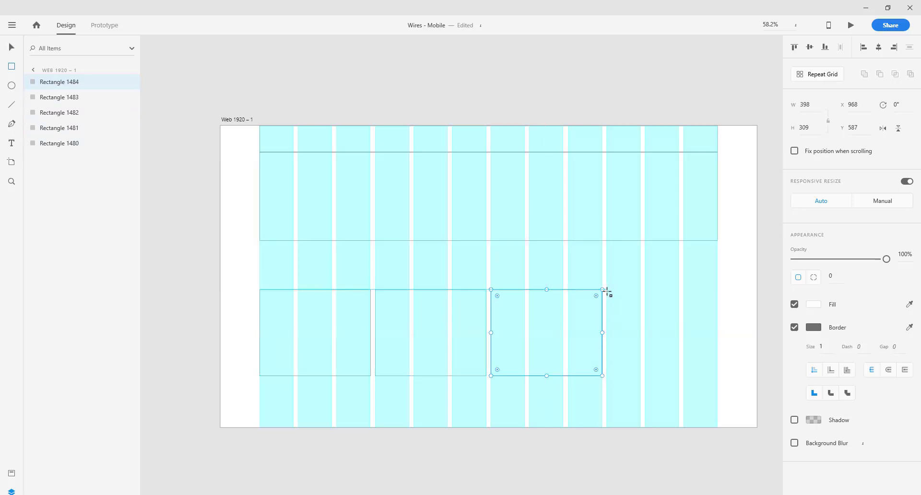
{"action": "mouse_move", "coordinate": [607, 289]}
{"action": "left_mouse_down"}
{"action": "mouse_move", "coordinate": [663, 368]}
{"action": "mouse_move", "coordinate": [719, 383]}
{"action": "mouse_move", "coordinate": [718, 376]}
{"action": "left_mouse_up"}
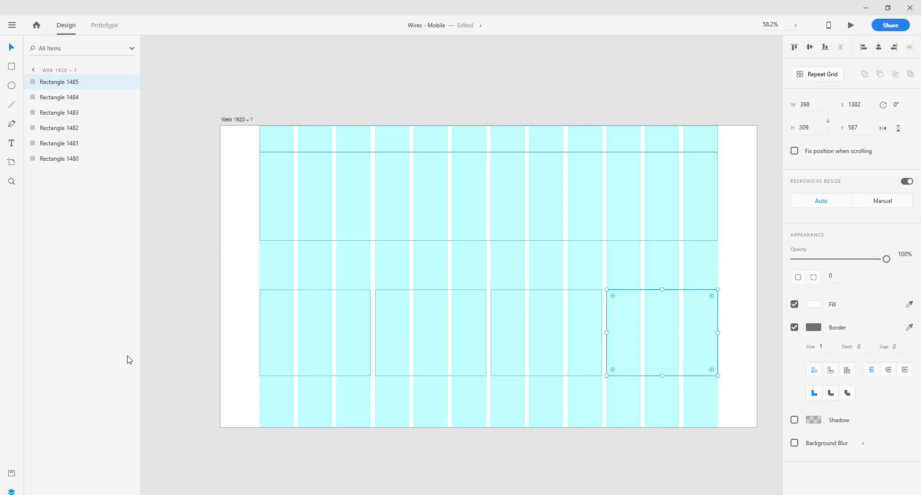
{"action": "left_click", "coordinate": [160, 332]}
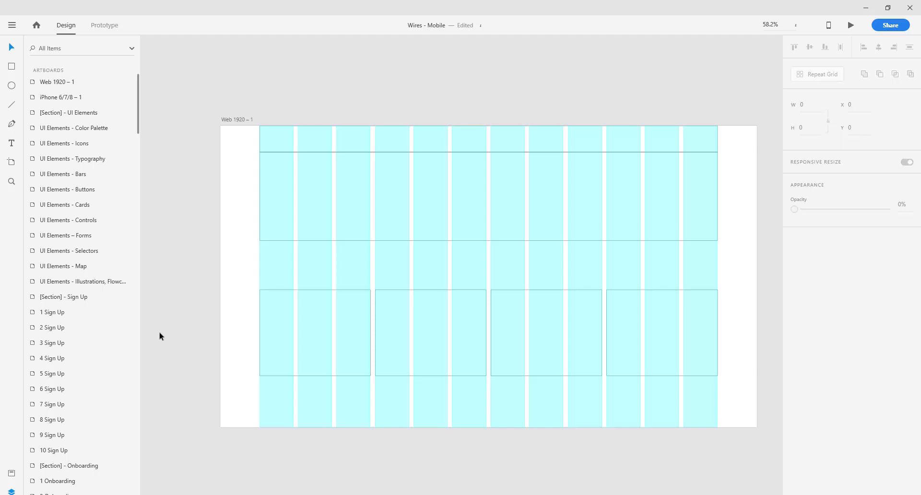
- Move the wide rectangle below the header down to Y 186, leaving a gap under the header
{"action": "double_click", "coordinate": [301, 243]}
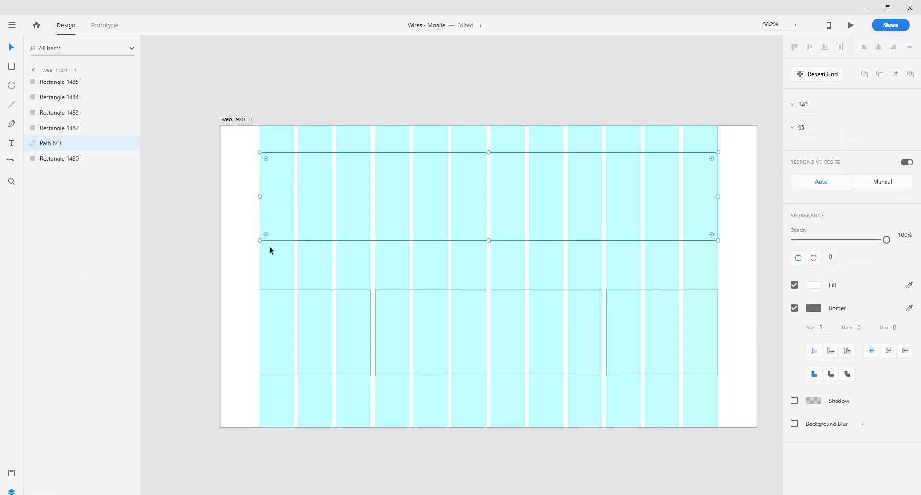
{"action": "key", "text": "Escape"}
{"action": "left_click_drag", "start_coordinate": [278, 246], "coordinate": [277, 267]}
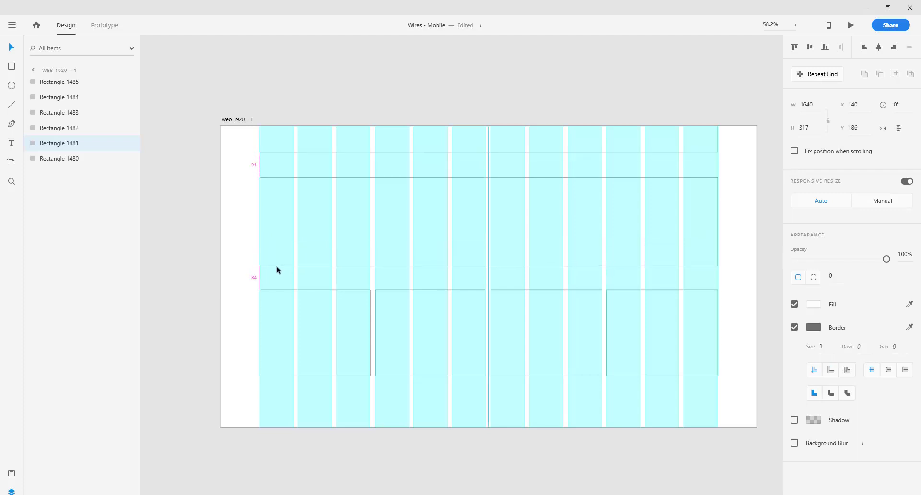
- Narrow the wide rectangle to nine columns (width 1226) and draw a 398 × 317 rectangle in the three columns beside it
{"action": "left_click_drag", "start_coordinate": [704, 222], "coordinate": [602, 223]}
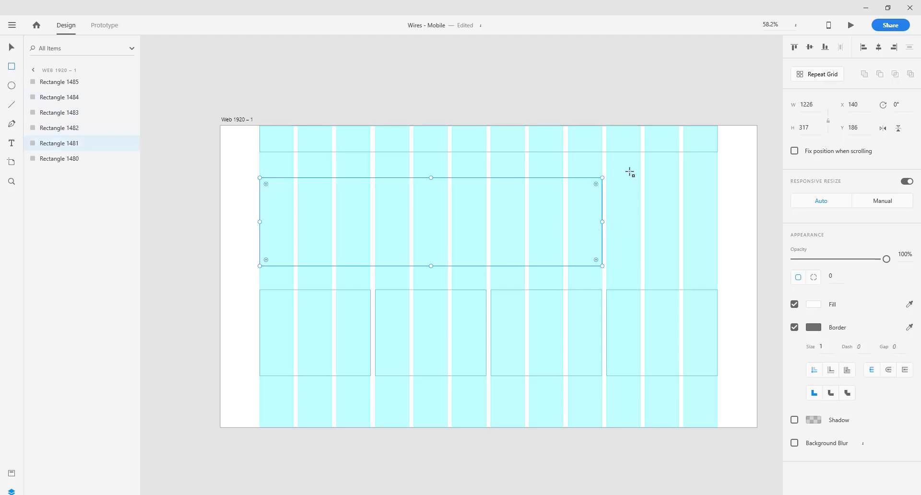
{"action": "left_click_drag", "start_coordinate": [606, 178], "coordinate": [717, 265]}
{"action": "scroll", "coordinate": [432, 325], "scroll_direction": "down", "scroll_amount": 2}
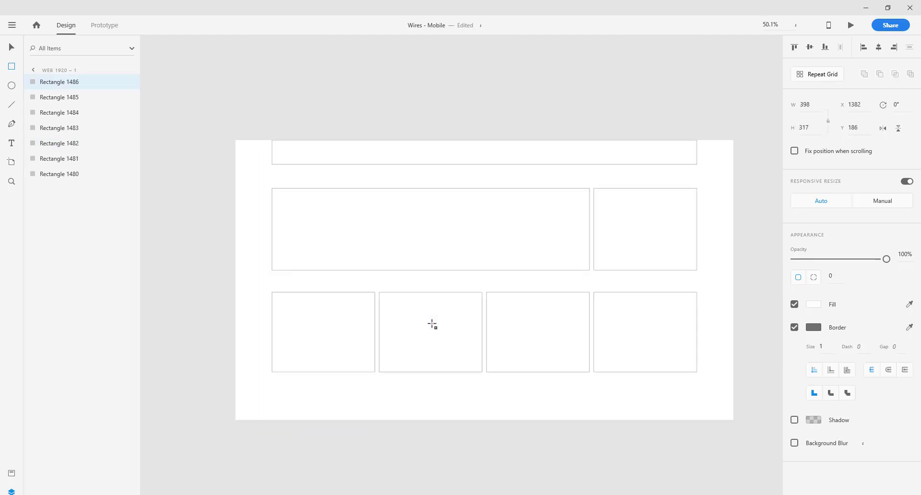
{"action": "scroll", "coordinate": [432, 324], "scroll_direction": "down", "scroll_amount": 1}
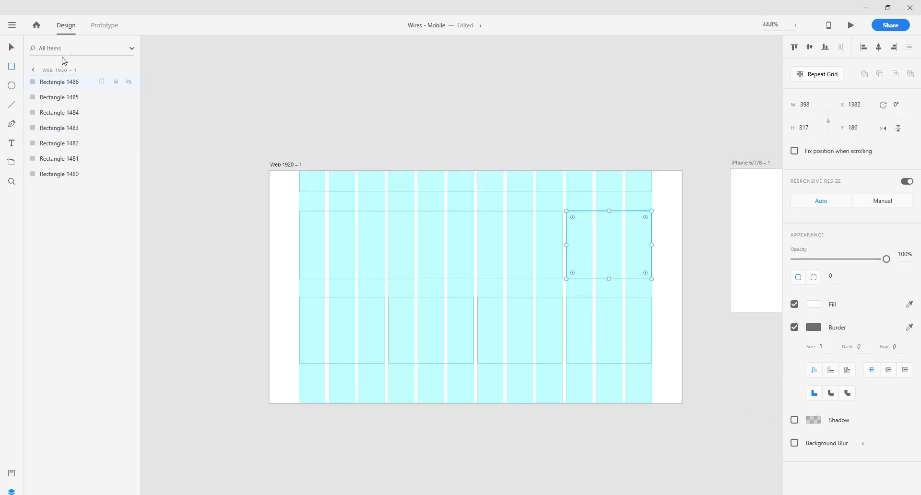
{"action": "left_click", "coordinate": [12, 47]}
{"action": "left_click", "coordinate": [257, 242]}
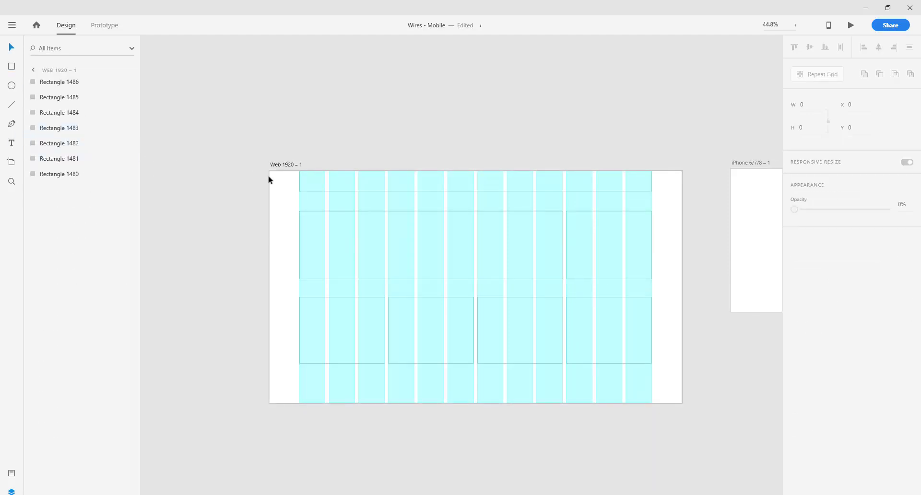
{"action": "left_click_drag", "start_coordinate": [244, 137], "coordinate": [309, 251]}
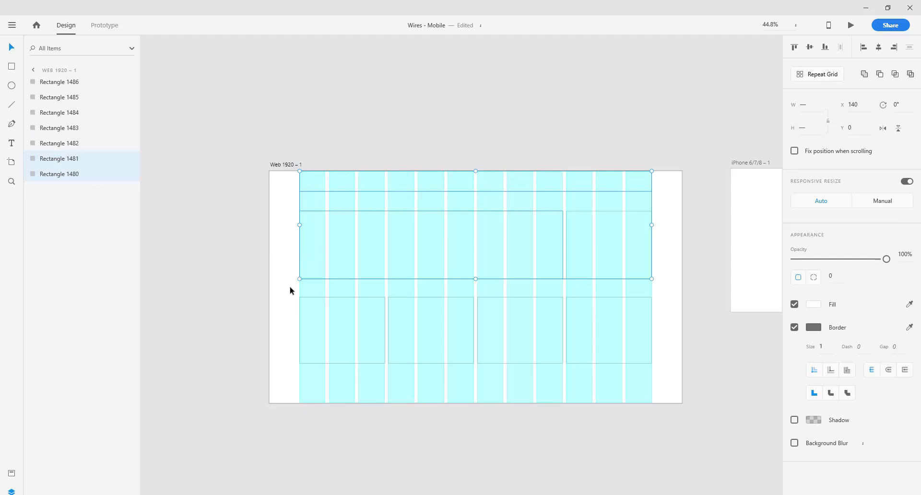
{"action": "left_click", "coordinate": [279, 282]}
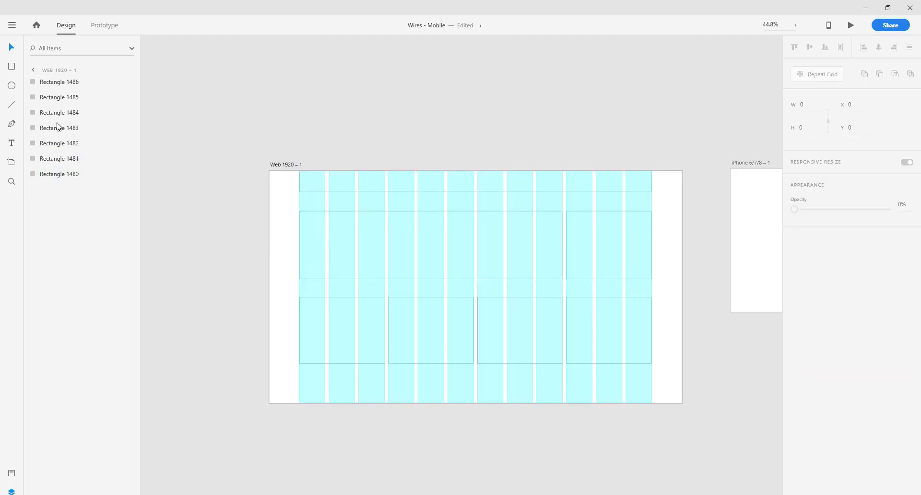
{"action": "left_click", "coordinate": [12, 162]}
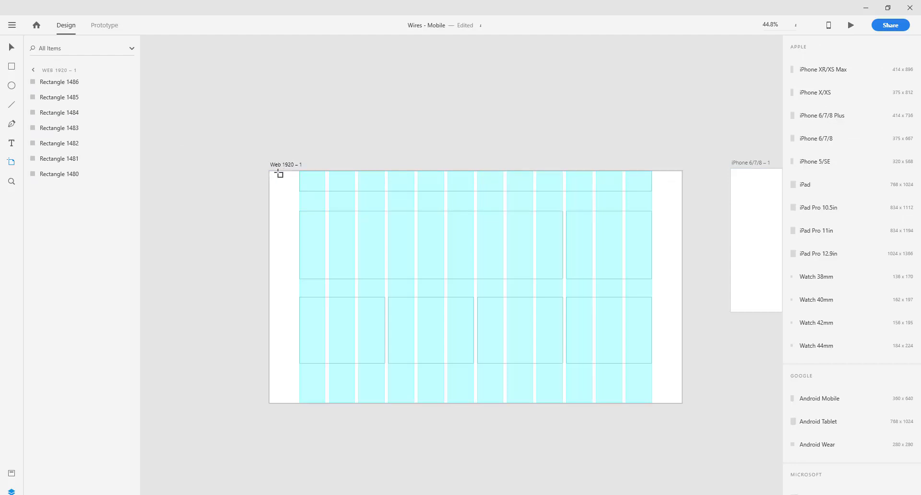
{"action": "left_click", "coordinate": [279, 173]}
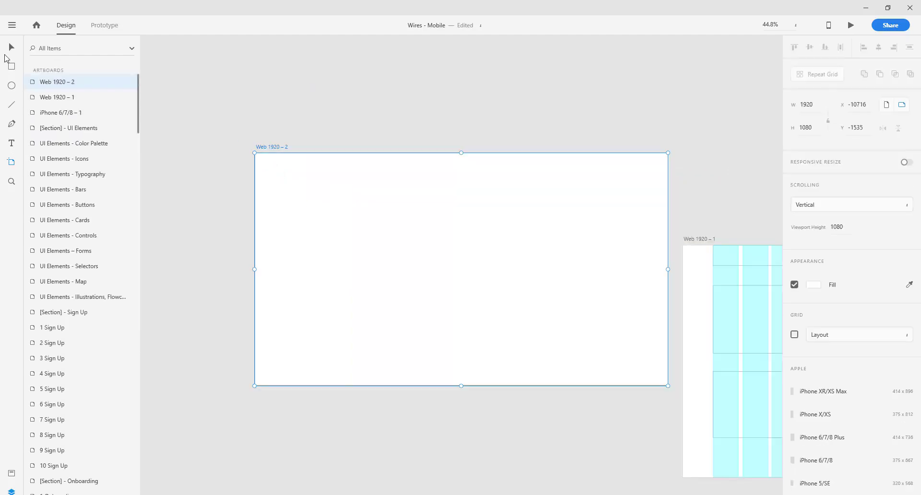
{"action": "key", "text": "Delete"}
{"action": "left_click", "coordinate": [15, 45]}
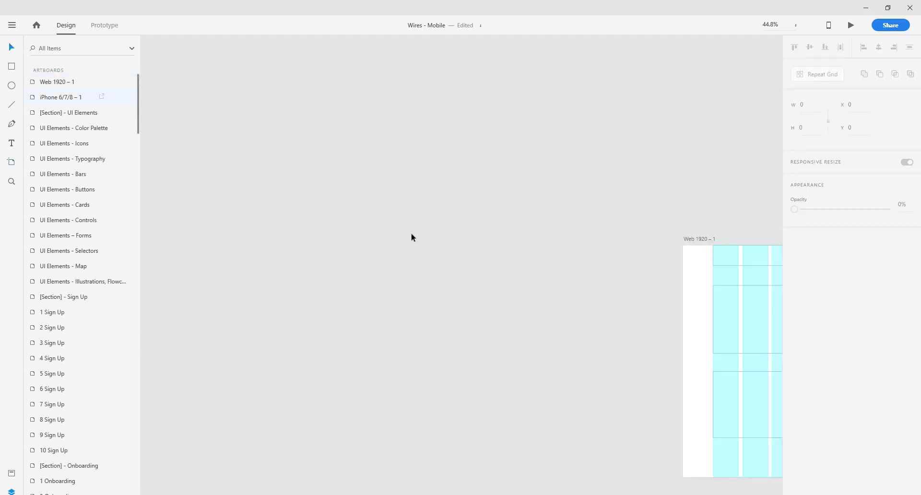
- Turn off the layout grid on the Web 1920 artboard to view the wireframe without columns
{"action": "scroll", "coordinate": [532, 269], "scroll_direction": "right", "scroll_amount": 5}
{"action": "left_click", "coordinate": [285, 209]}
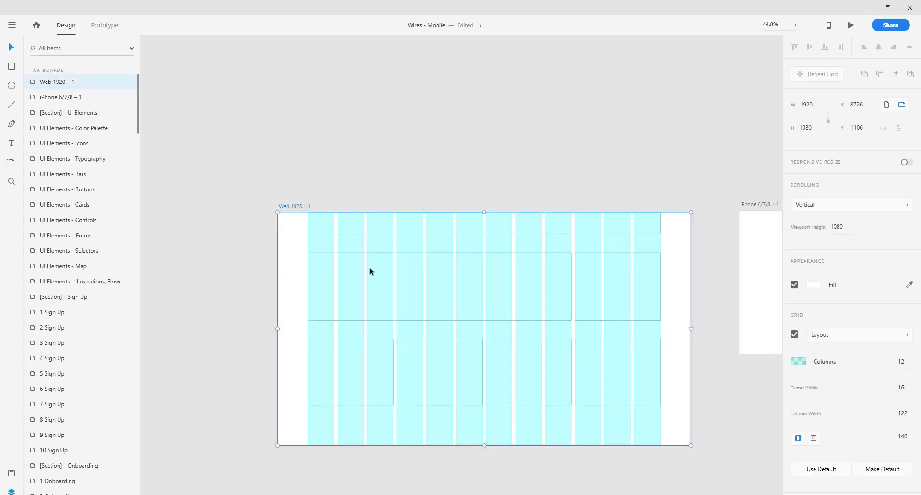
{"action": "left_click", "coordinate": [795, 337]}
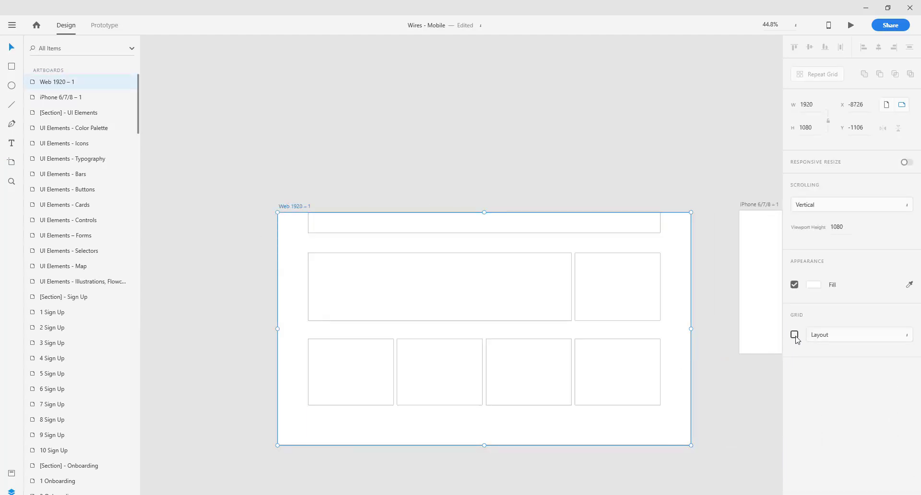
{"action": "scroll", "coordinate": [579, 276], "scroll_direction": "down", "scroll_amount": 1}
{"action": "scroll", "coordinate": [579, 276], "scroll_direction": "up", "scroll_amount": 2}
{"action": "scroll", "coordinate": [579, 278], "scroll_direction": "down", "scroll_amount": 1}
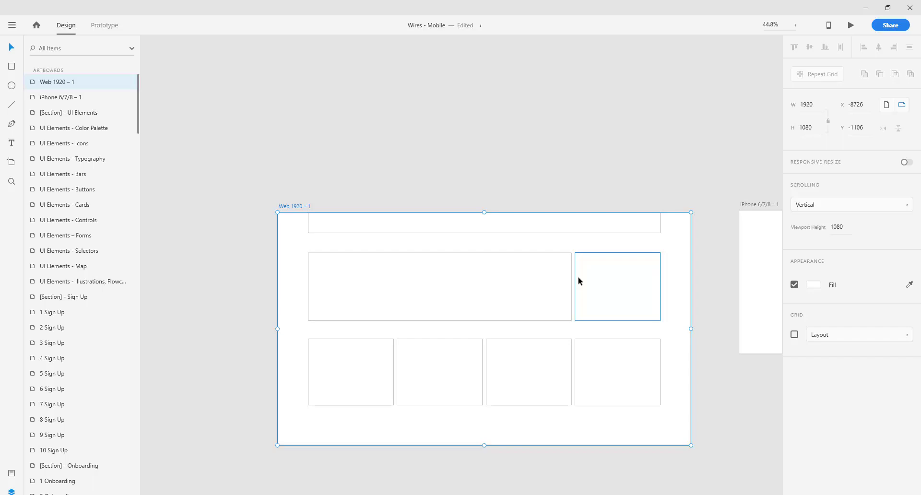
- Turn on the four-column layout grid for the iPhone 6/7/8 artboard
{"action": "left_click_drag", "start_coordinate": [662, 302], "coordinate": [354, 284]}
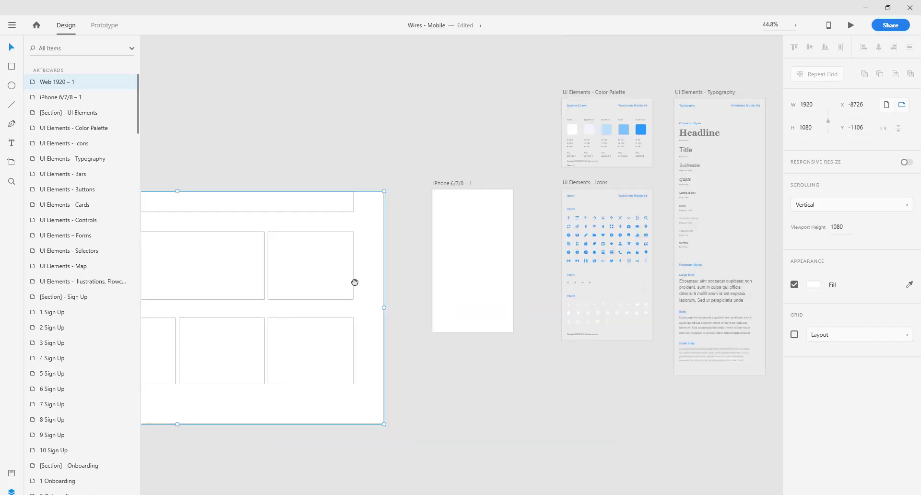
{"action": "left_click", "coordinate": [469, 251]}
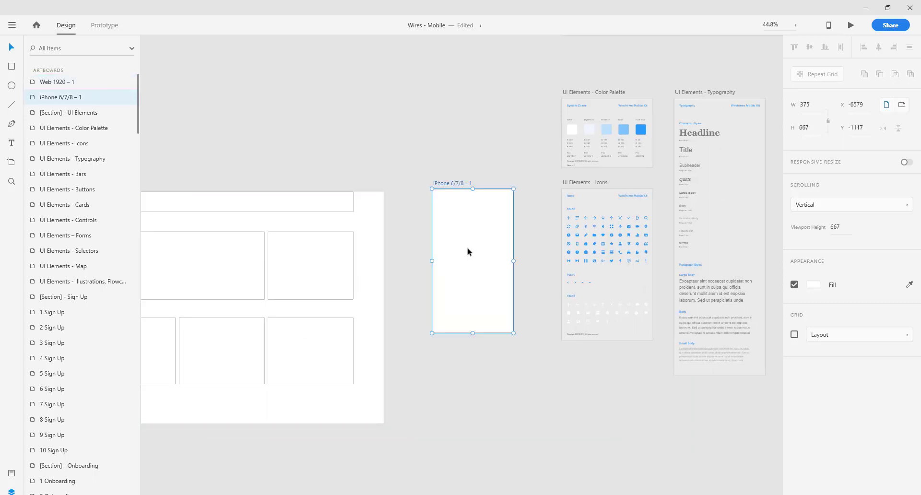
{"action": "scroll", "coordinate": [469, 252], "scroll_direction": "up", "scroll_amount": 2}
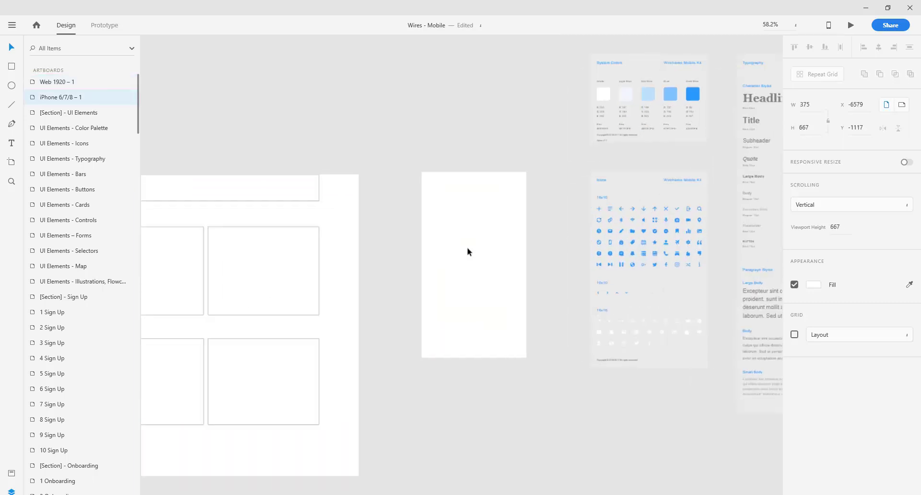
{"action": "left_click", "coordinate": [794, 334]}
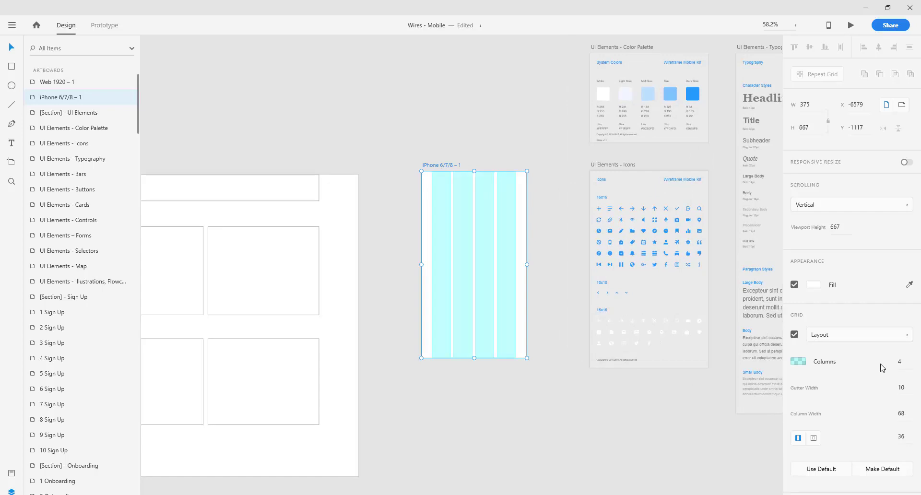
- Switch the iPhone 6/7/8 artboard's grid type to Square and set the square size to 64
{"action": "left_click", "coordinate": [886, 341]}
{"action": "left_click", "coordinate": [827, 372]}
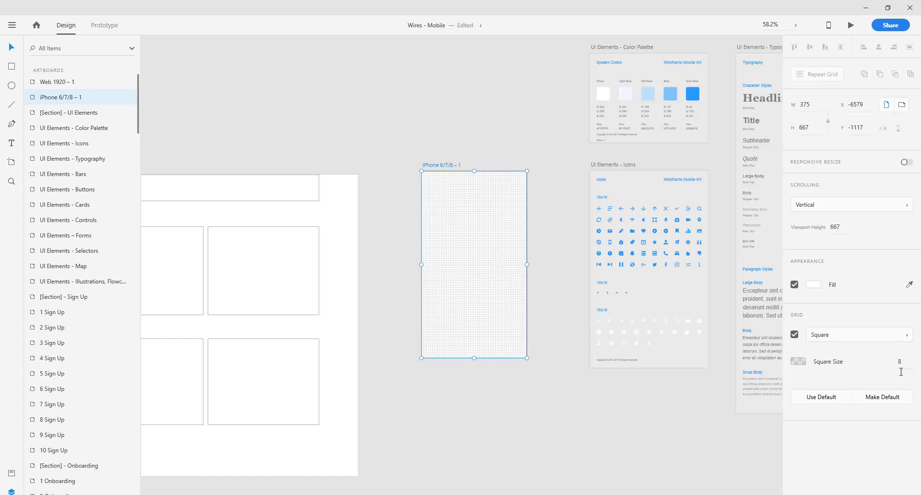
{"action": "left_click", "coordinate": [485, 217]}
{"action": "scroll", "coordinate": [444, 187], "scroll_direction": "up", "scroll_amount": 4}
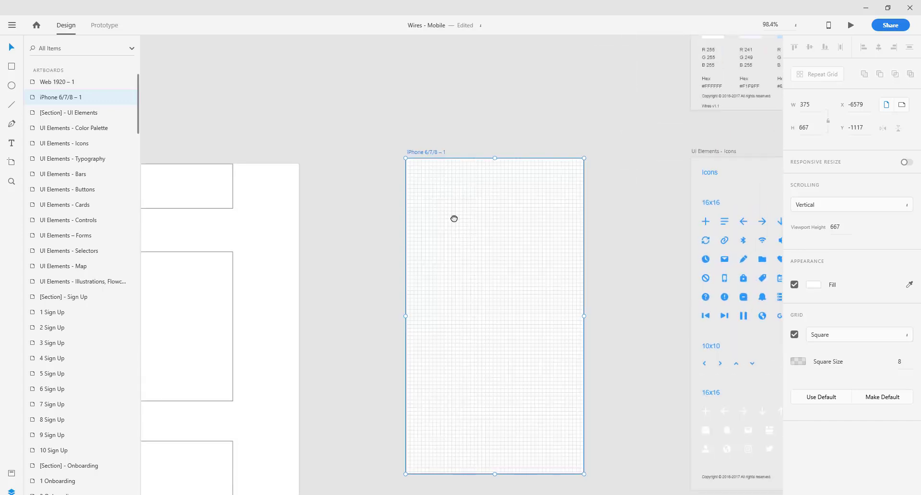
{"action": "left_click_drag", "start_coordinate": [453, 218], "coordinate": [460, 201]}
{"action": "left_click", "coordinate": [862, 361]}
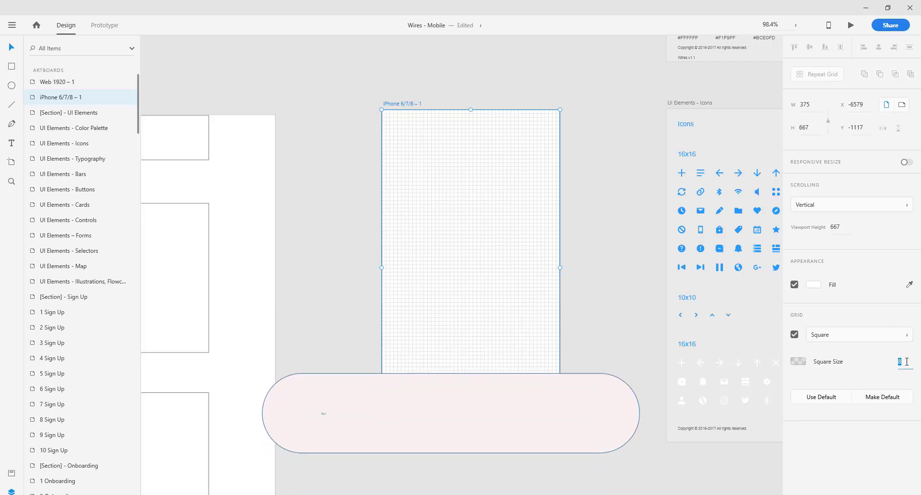
{"action": "type", "text": "64"}
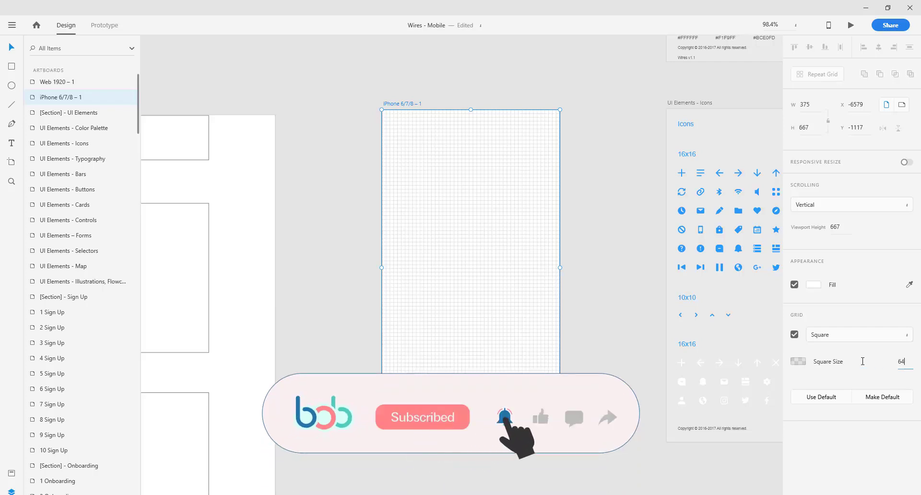
{"action": "key", "text": "Return"}
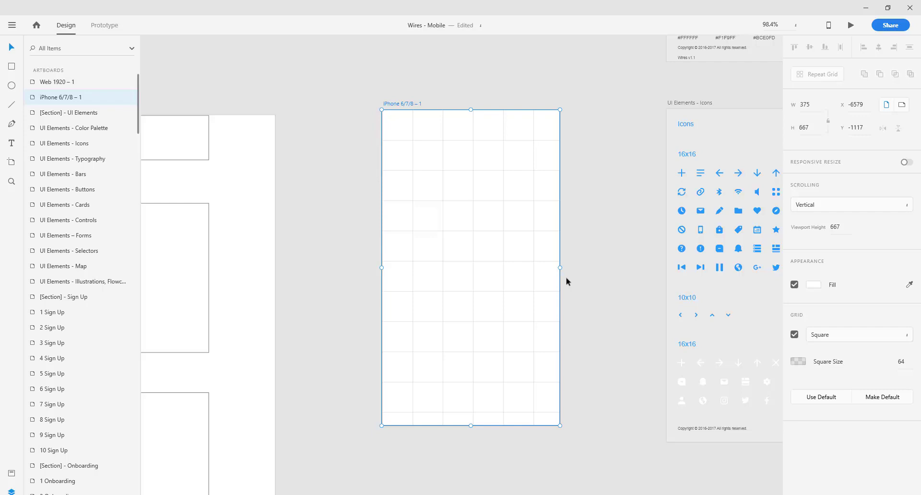
- Turn off the square grid on the iPhone 6/7/8 artboard and deselect the artboard
{"action": "left_click", "coordinate": [794, 334]}
{"action": "left_click", "coordinate": [599, 360]}
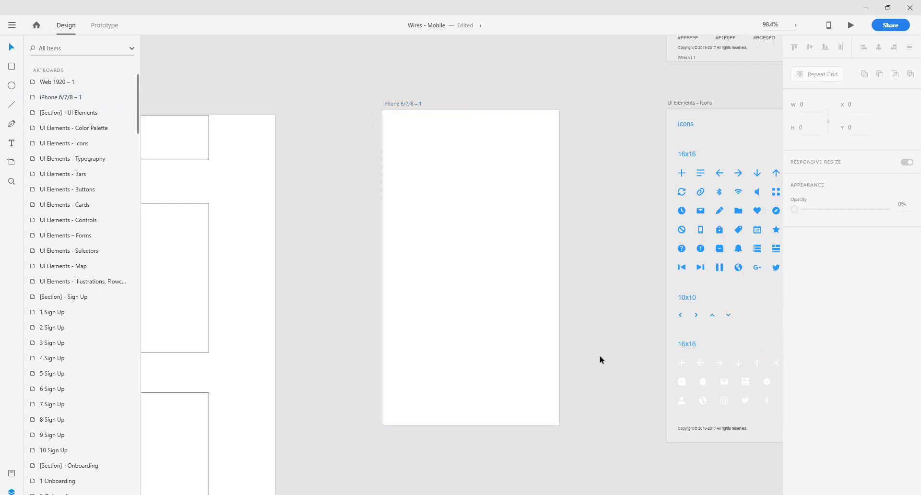